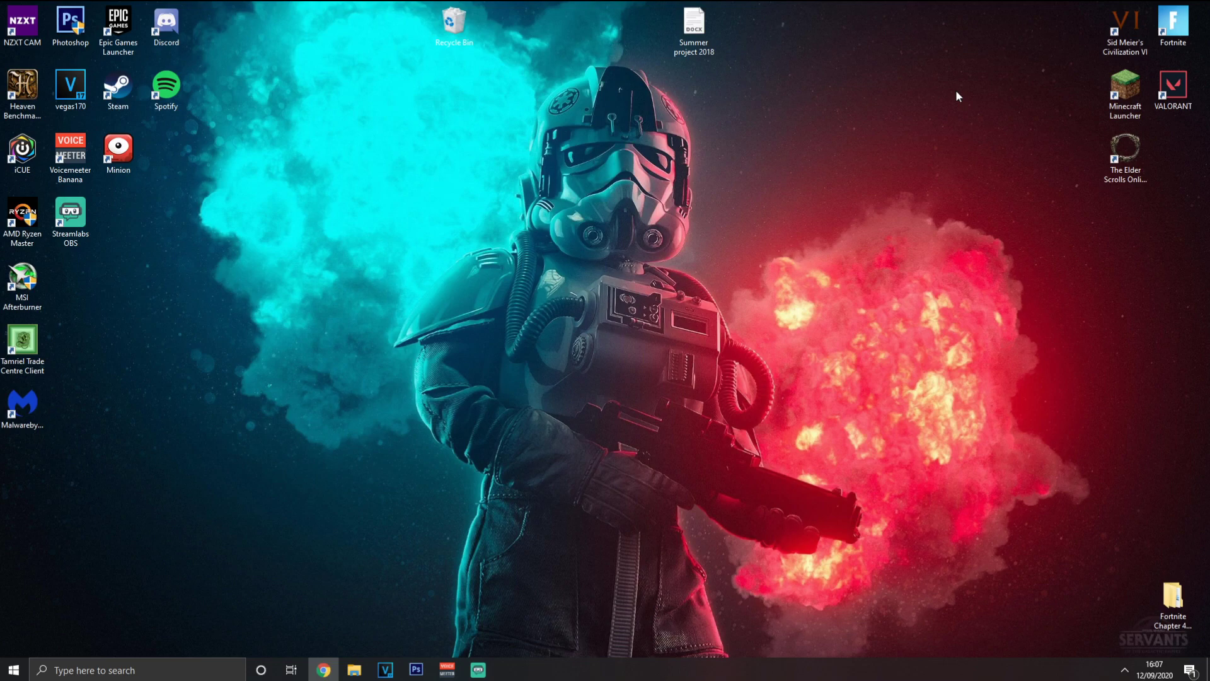
Search Windows for 'back' to reach the Background apps page and scroll through its app list.
left_click(78, 670)
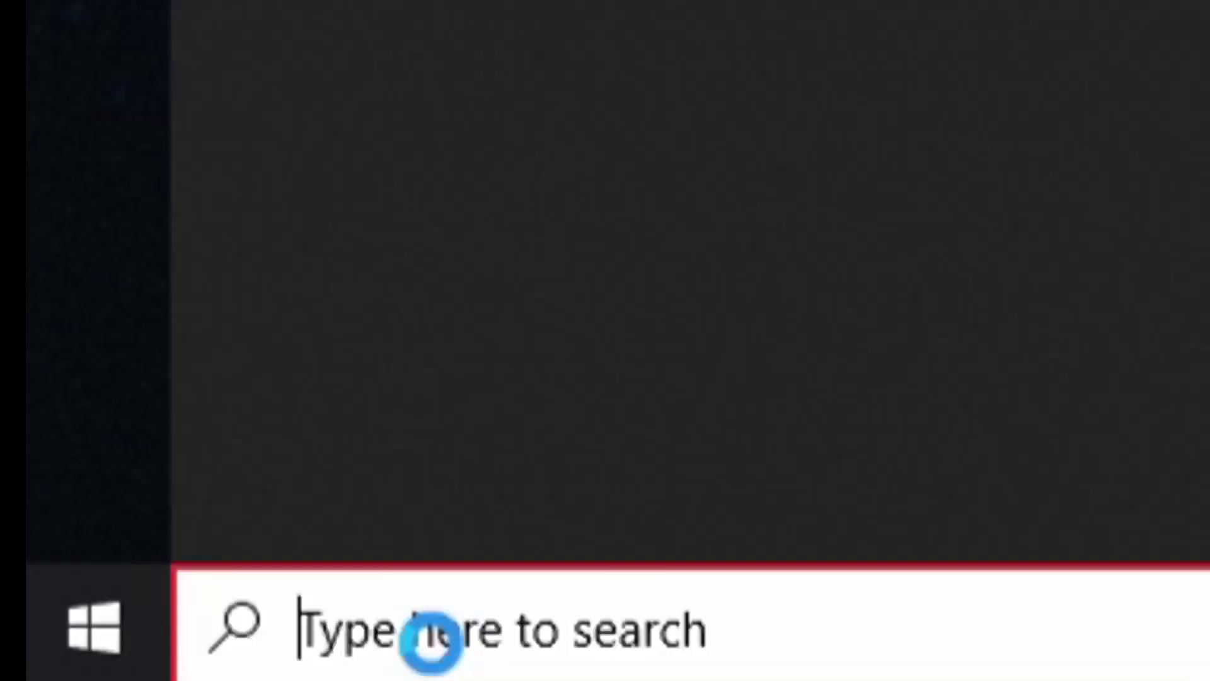
type("bad")
type("k")
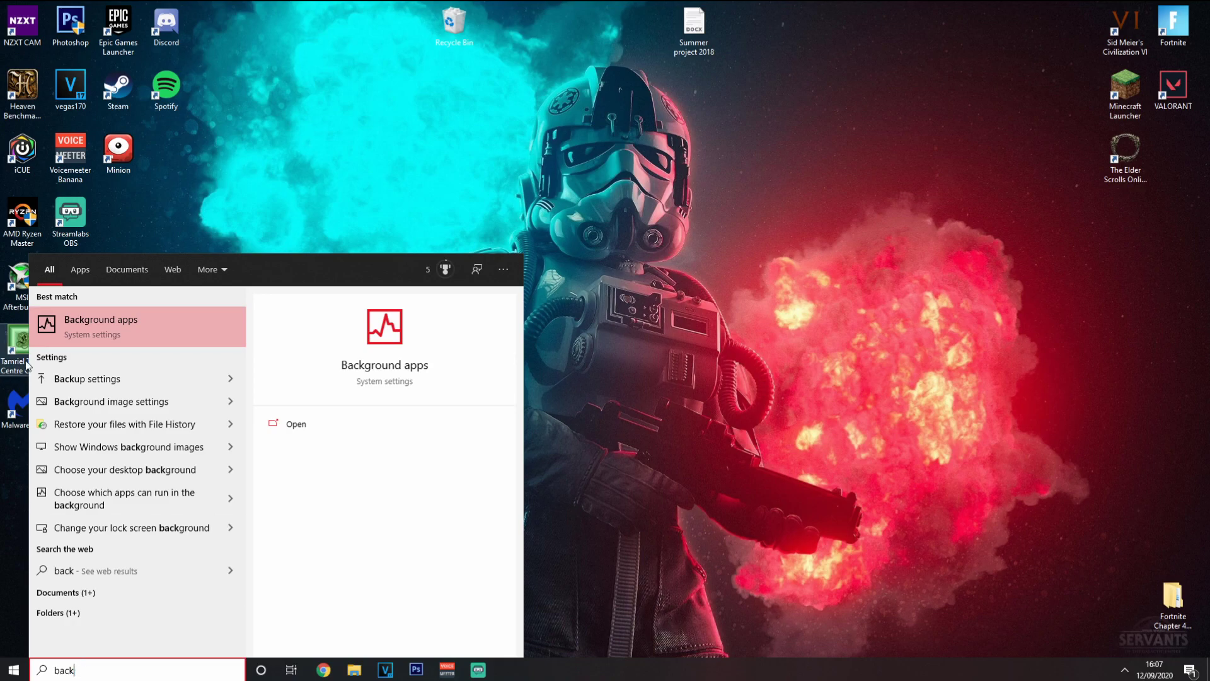
key("Return")
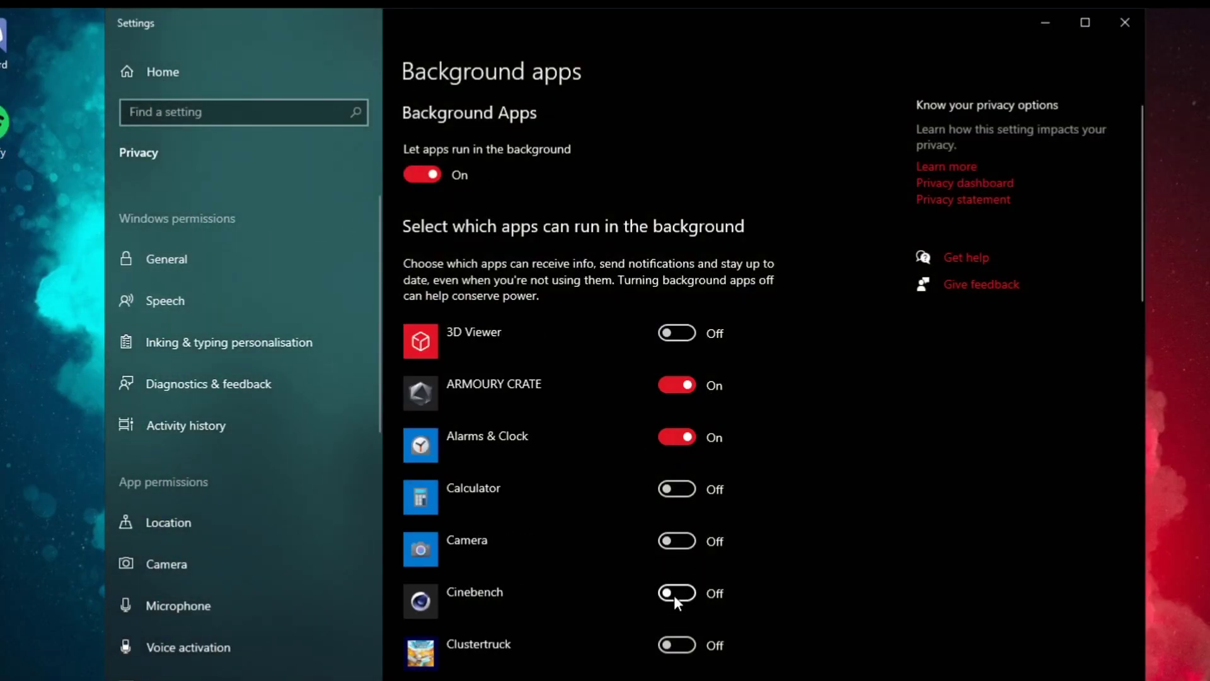
scroll(716, 444, "down", 20)
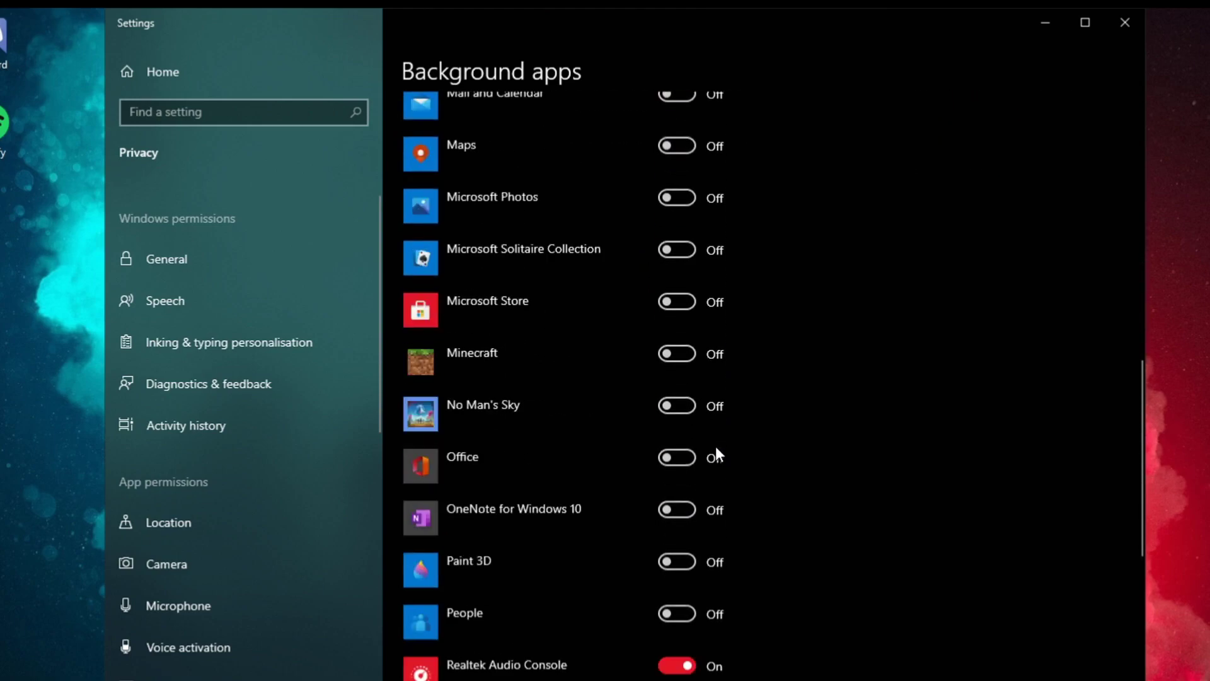
Step through the General, Speech, Inking & typing, Diagnostics & feedback and Activity history privacy pages.
left_click(220, 258)
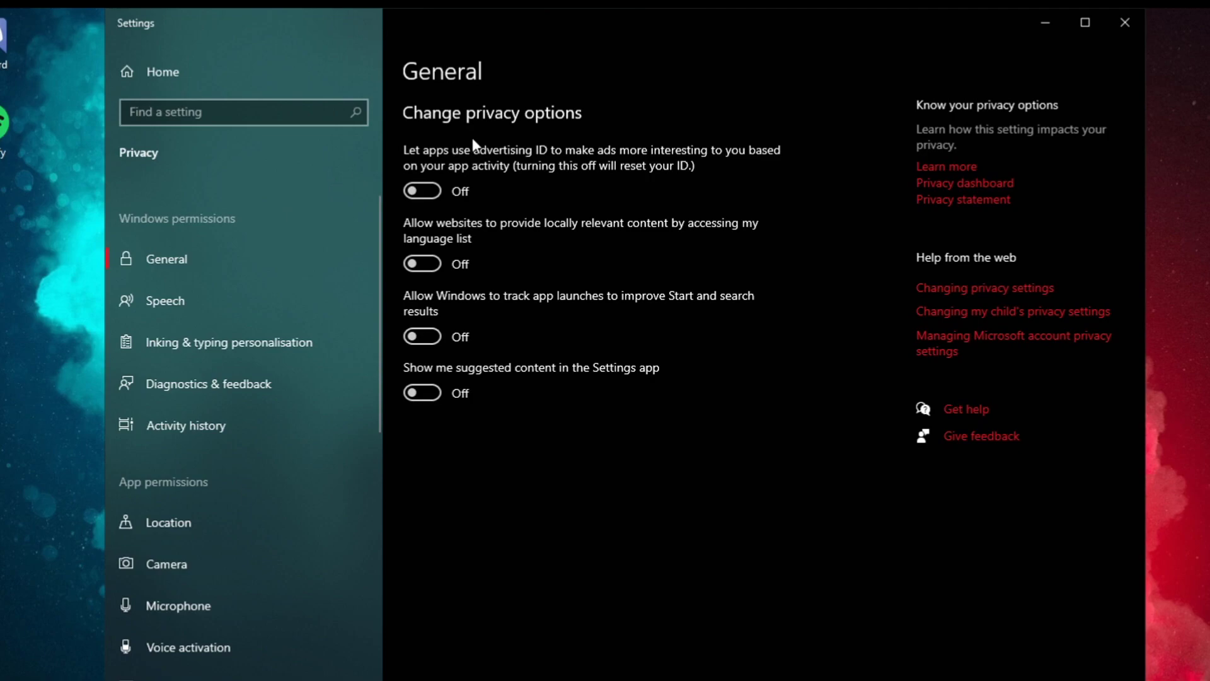
left_click(233, 301)
left_click(253, 341)
left_click(238, 384)
left_click(229, 427)
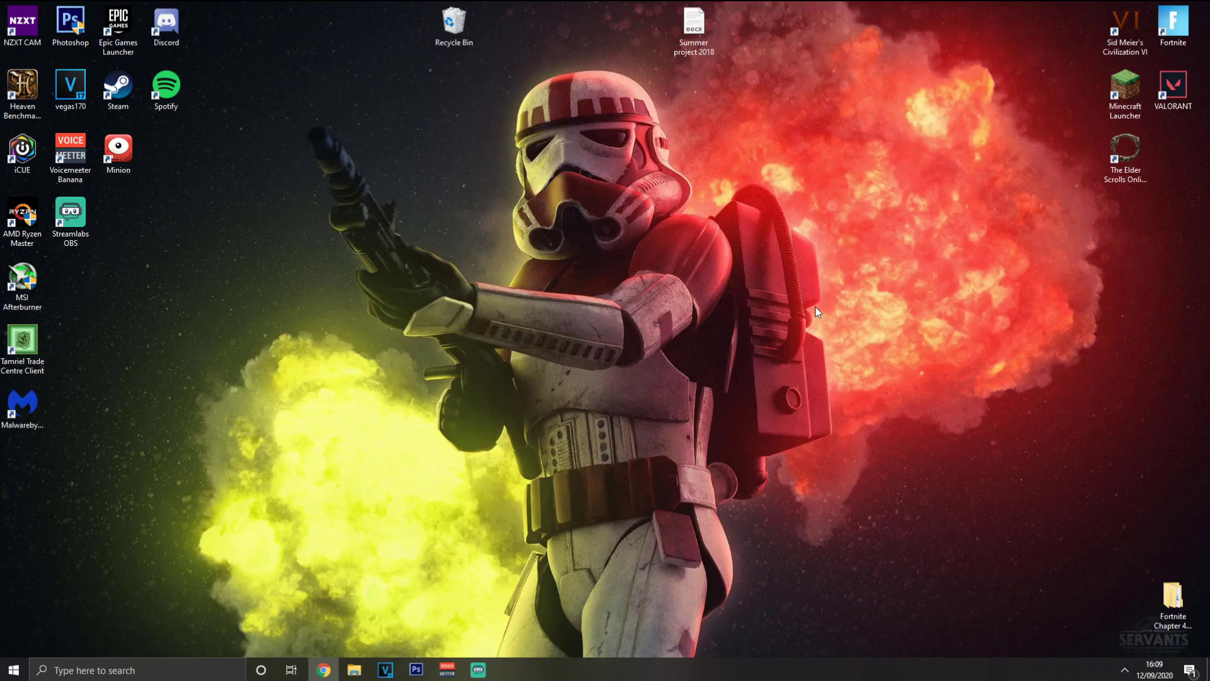
Launch Task Manager from the taskbar and show its Start-up apps list.
right_click(646, 666)
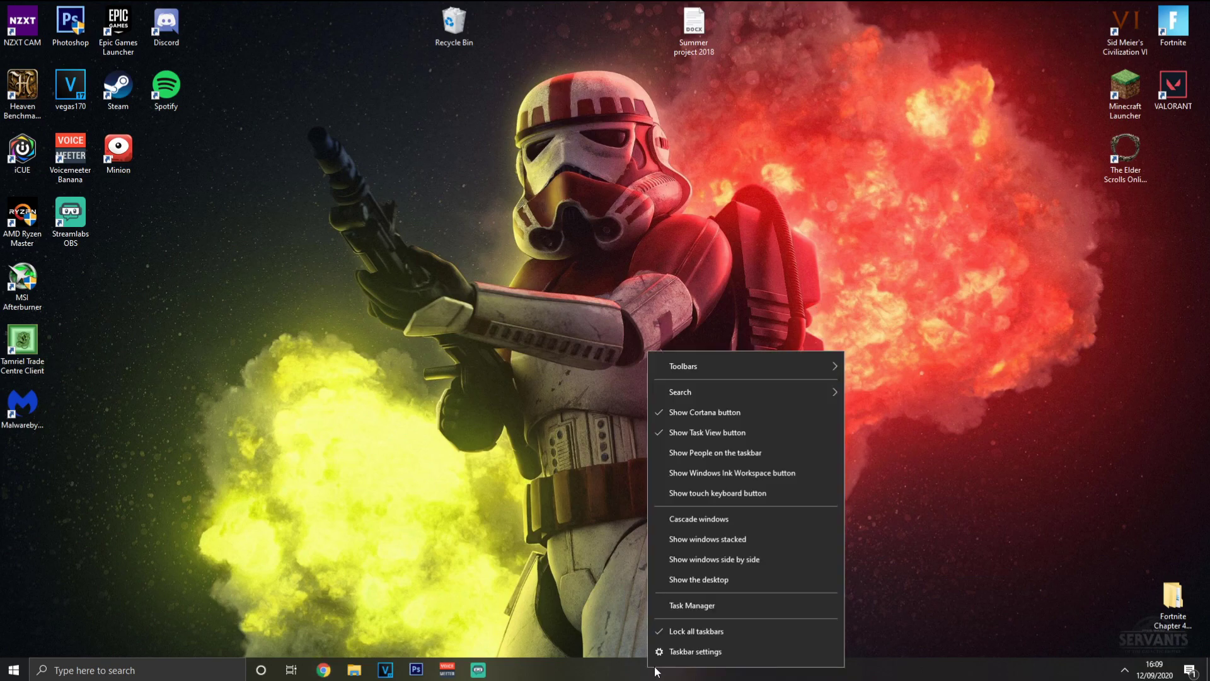
left_click(687, 607)
left_click(464, 75)
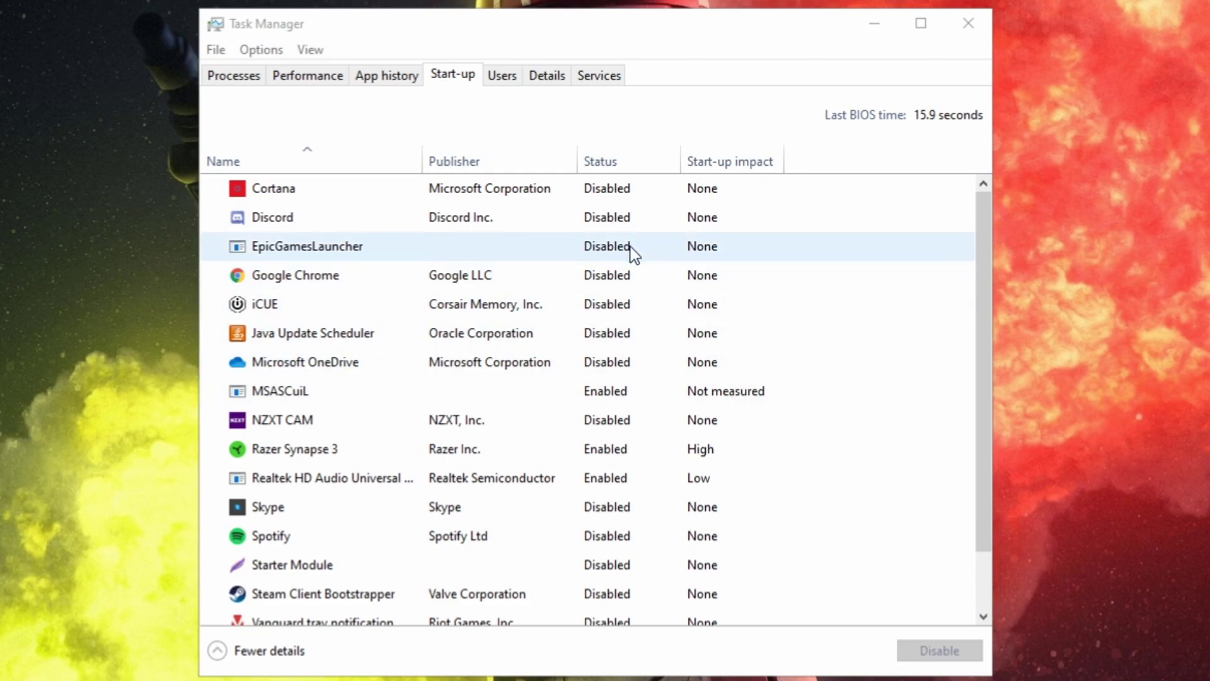
Toggle Discord's start-up entry to Enabled and back, leaving it Disabled.
left_click(617, 216)
right_click(618, 217)
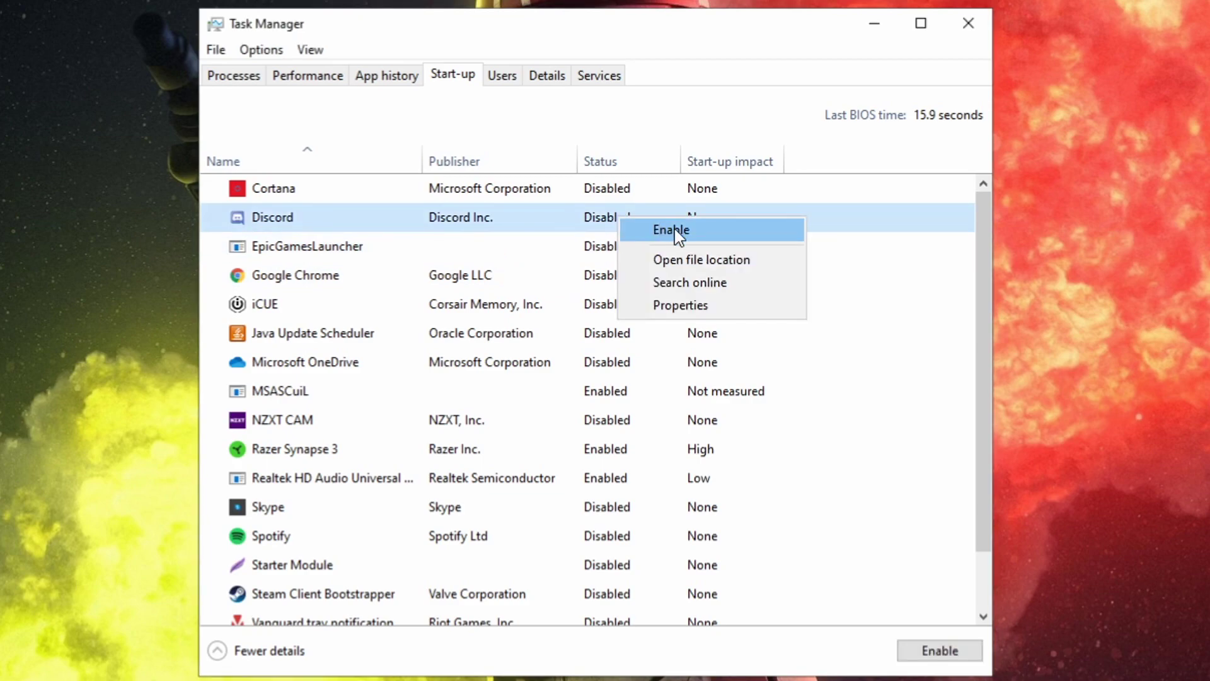
left_click(675, 229)
right_click(611, 218)
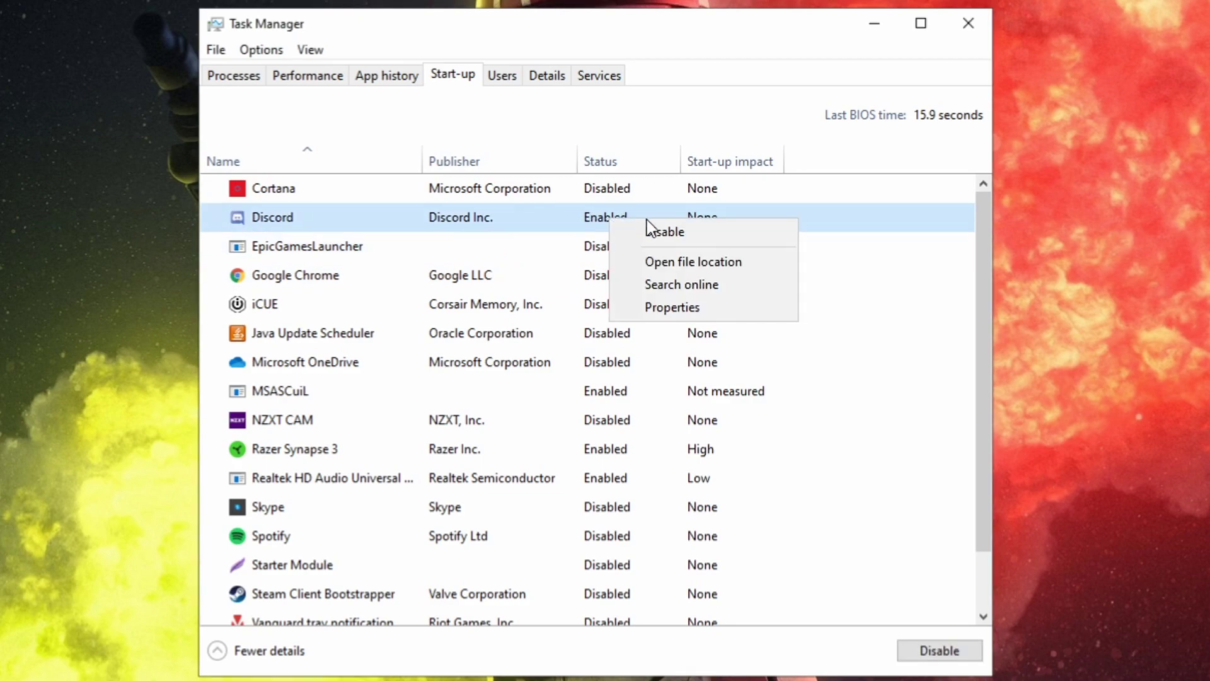
left_click(660, 237)
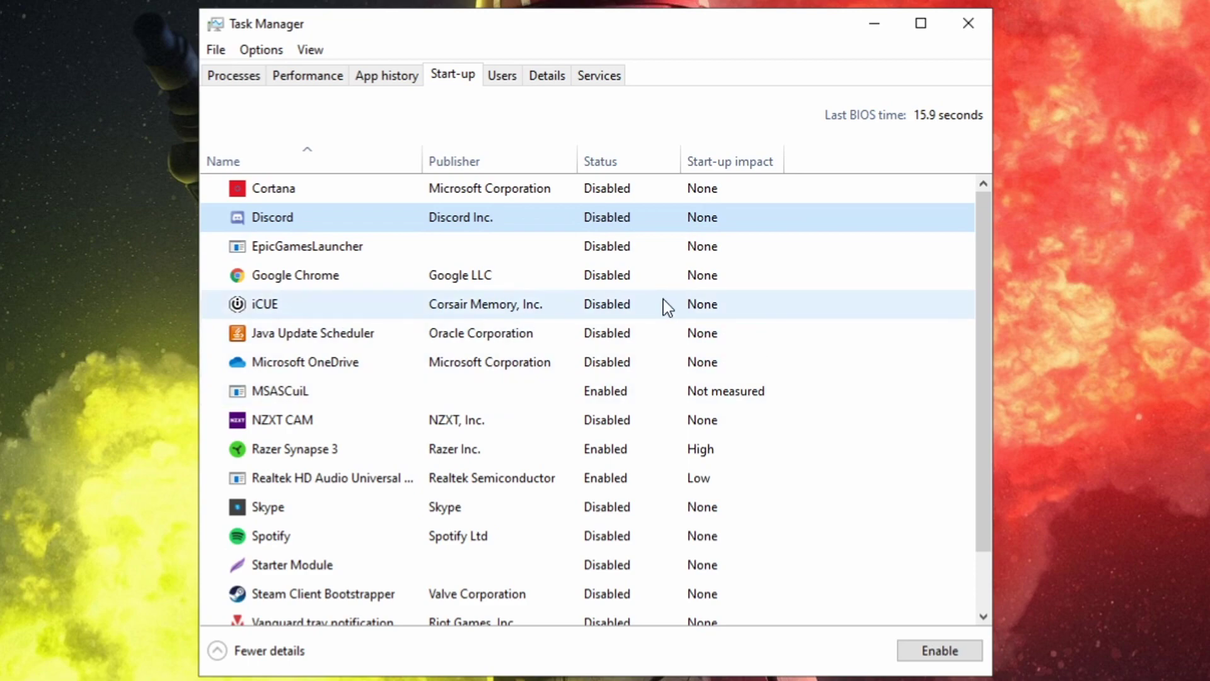
scroll(641, 285, "down", 1)
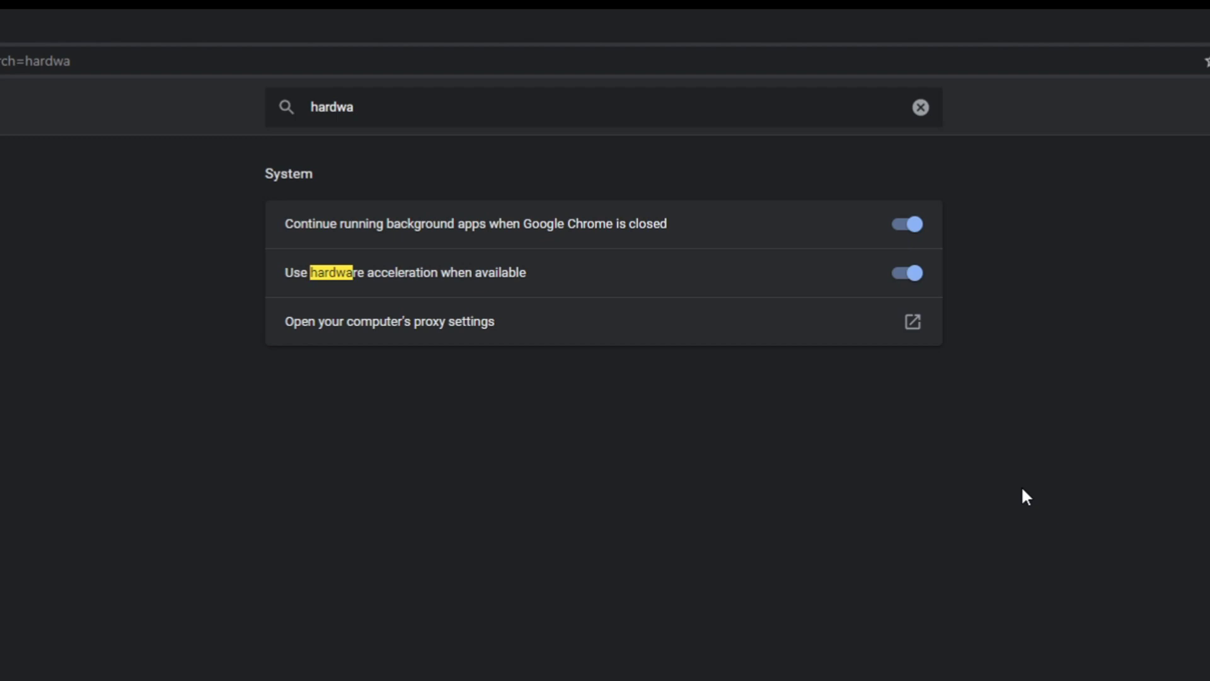
Turn off Chrome's 'continue running background apps' and hardware acceleration settings.
left_click_drag(460, 107, 176, 114)
left_click(865, 496)
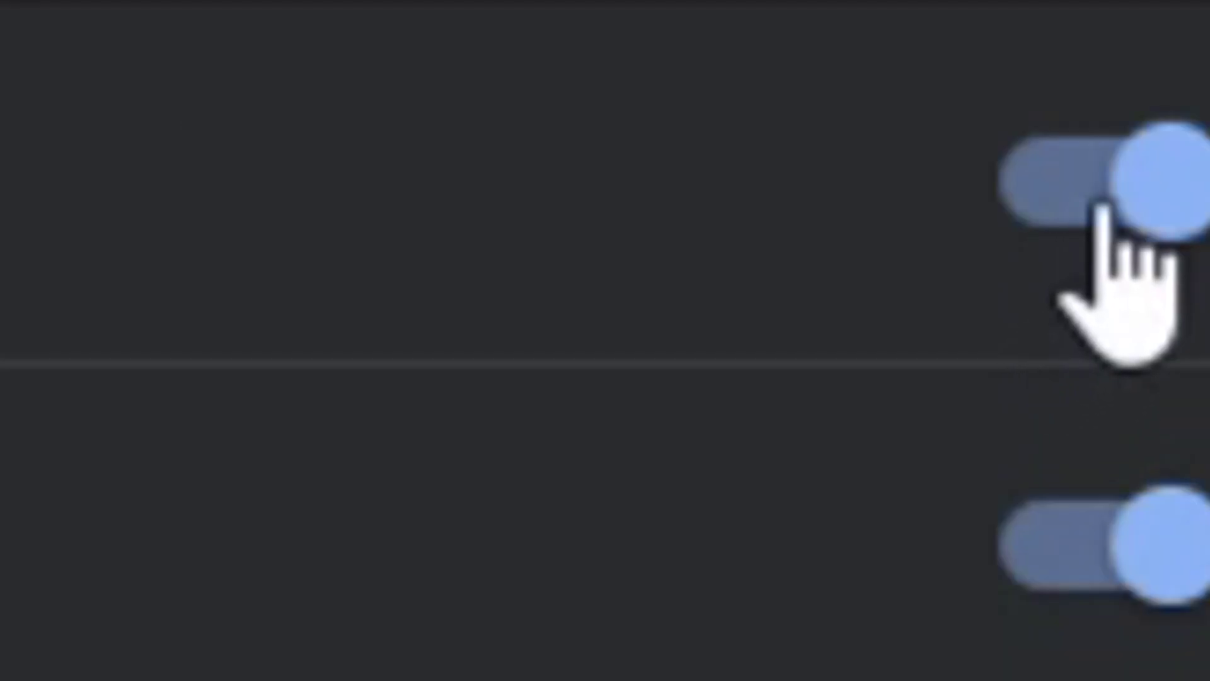
left_click(906, 226)
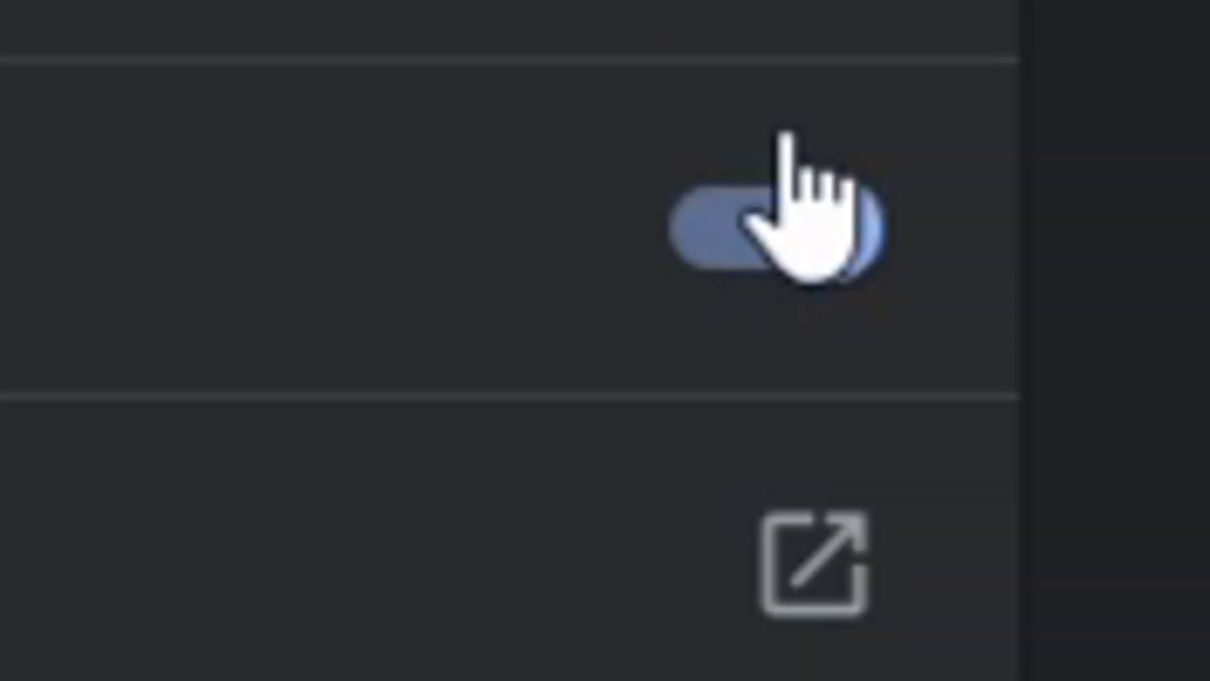
left_click(909, 272)
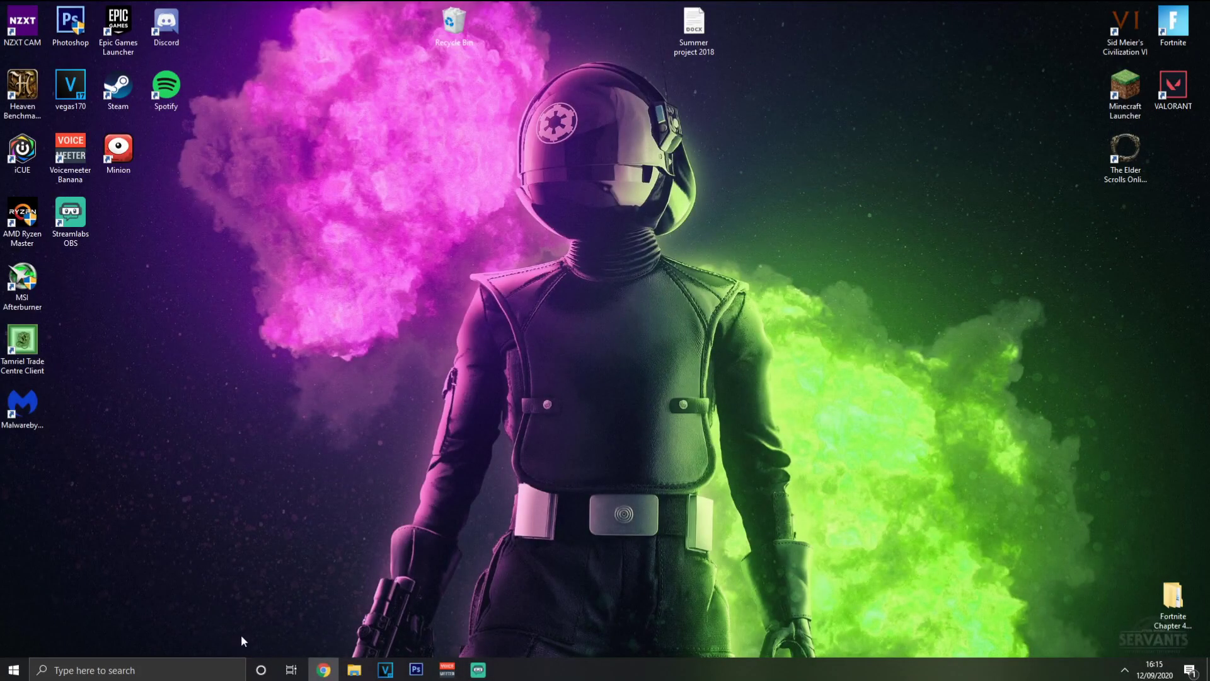
Search 'sy' to launch System Configuration and show its Boot settings.
left_click(126, 670)
type("sy")
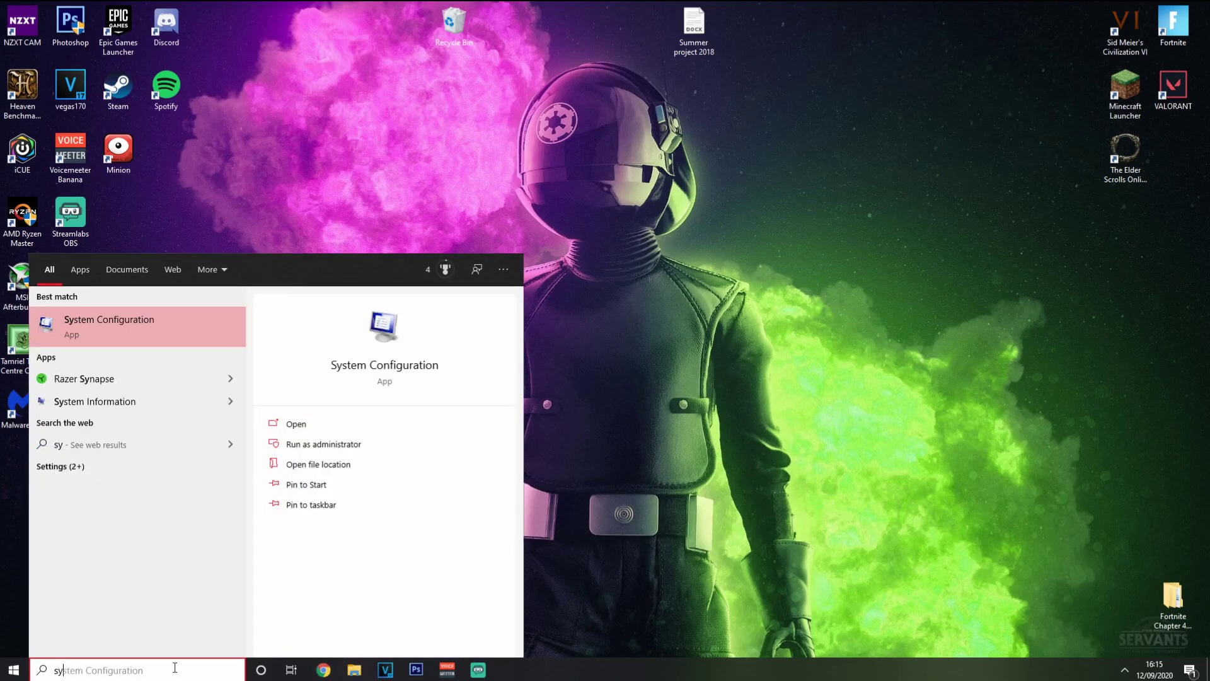
left_click(123, 339)
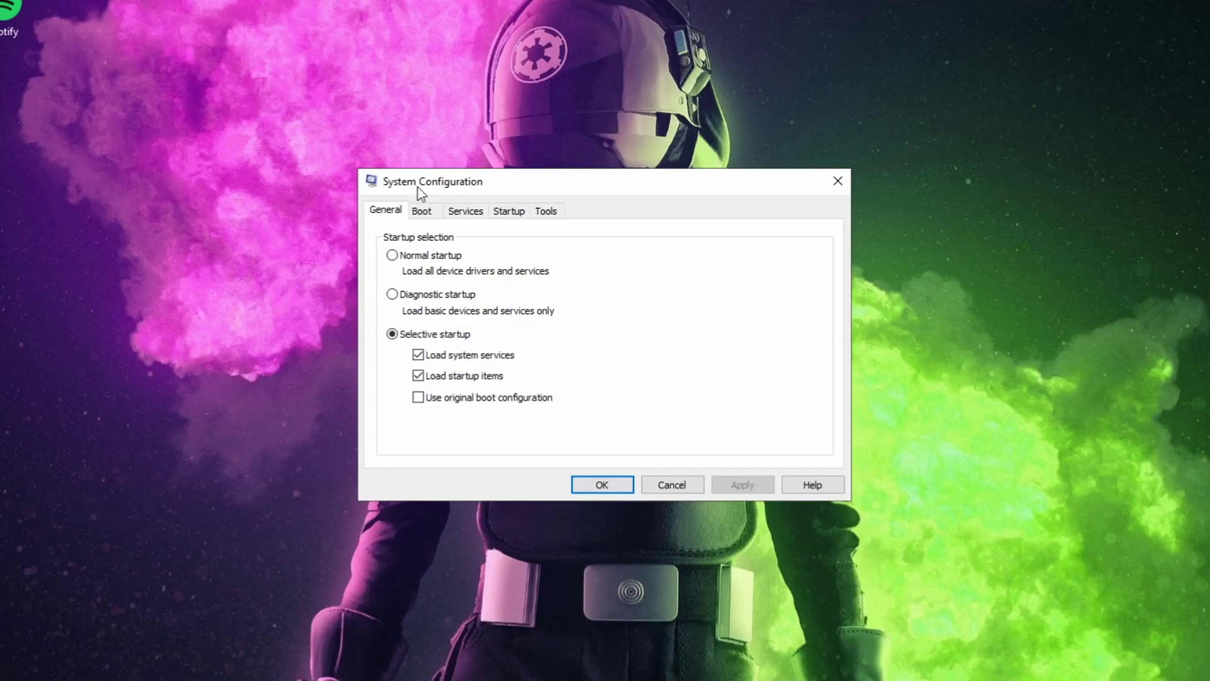
left_click(422, 210)
In Advanced boot options, enable Number of processors set to 16 and confirm with OK.
left_click(423, 339)
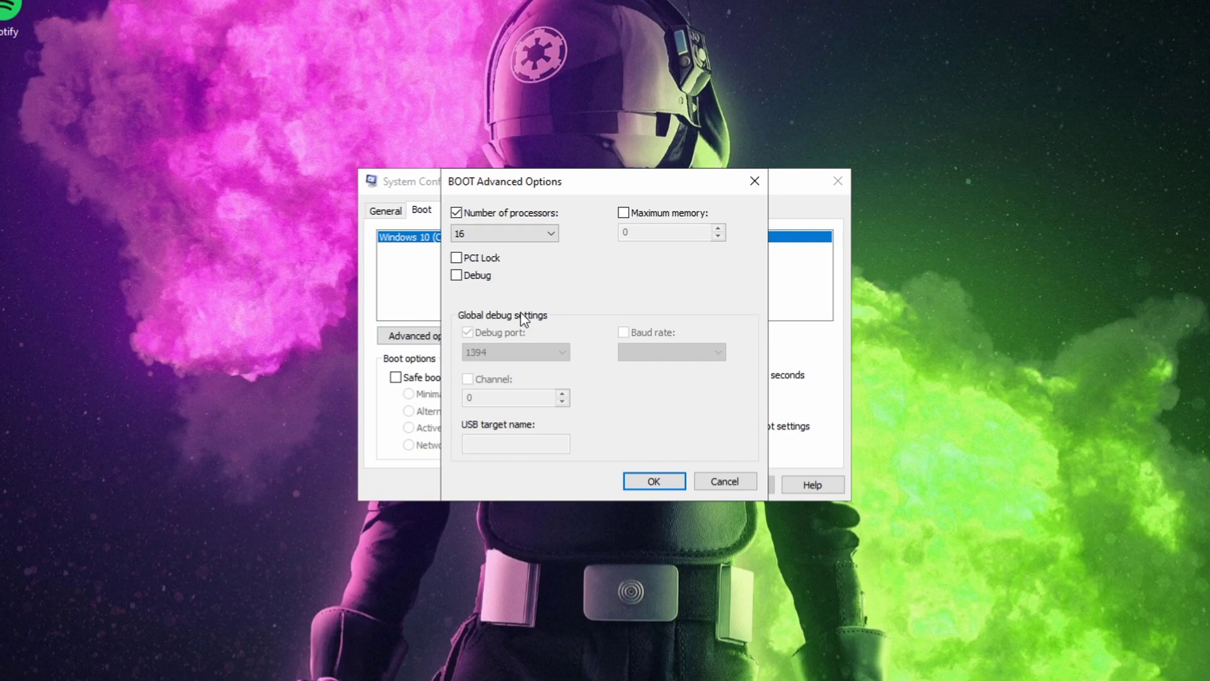
left_click(516, 233)
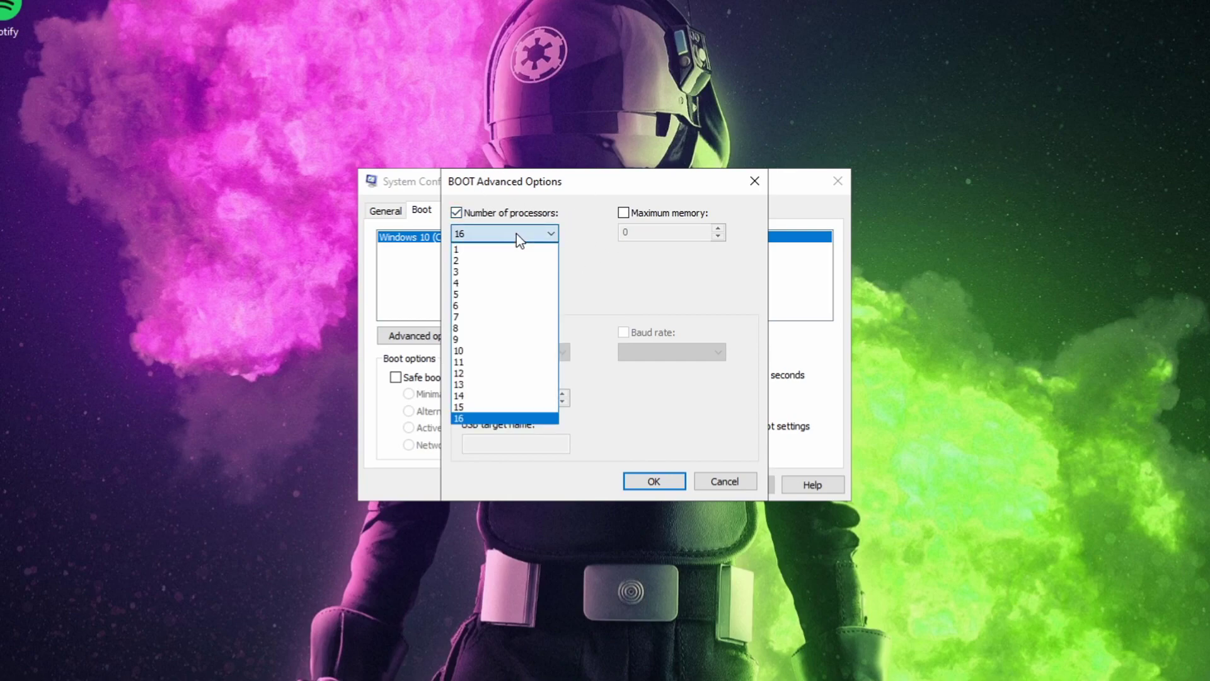
left_click(495, 250)
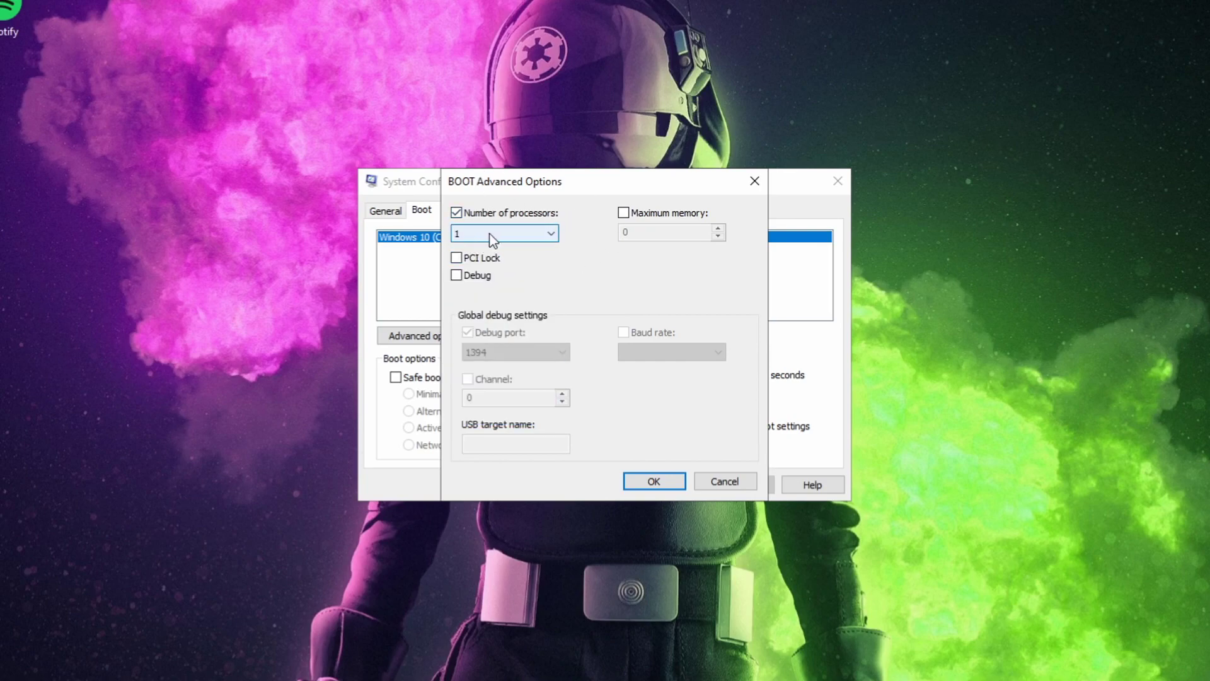
left_click(464, 214)
left_click(464, 214)
left_click(486, 228)
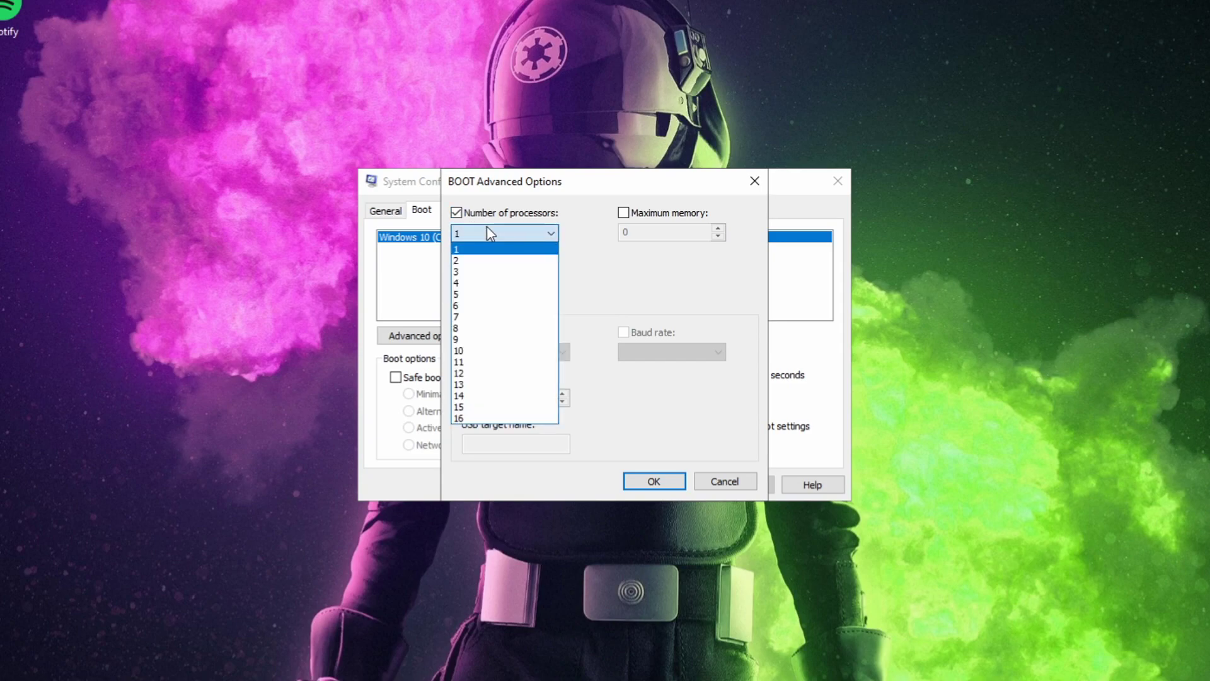
left_click(470, 419)
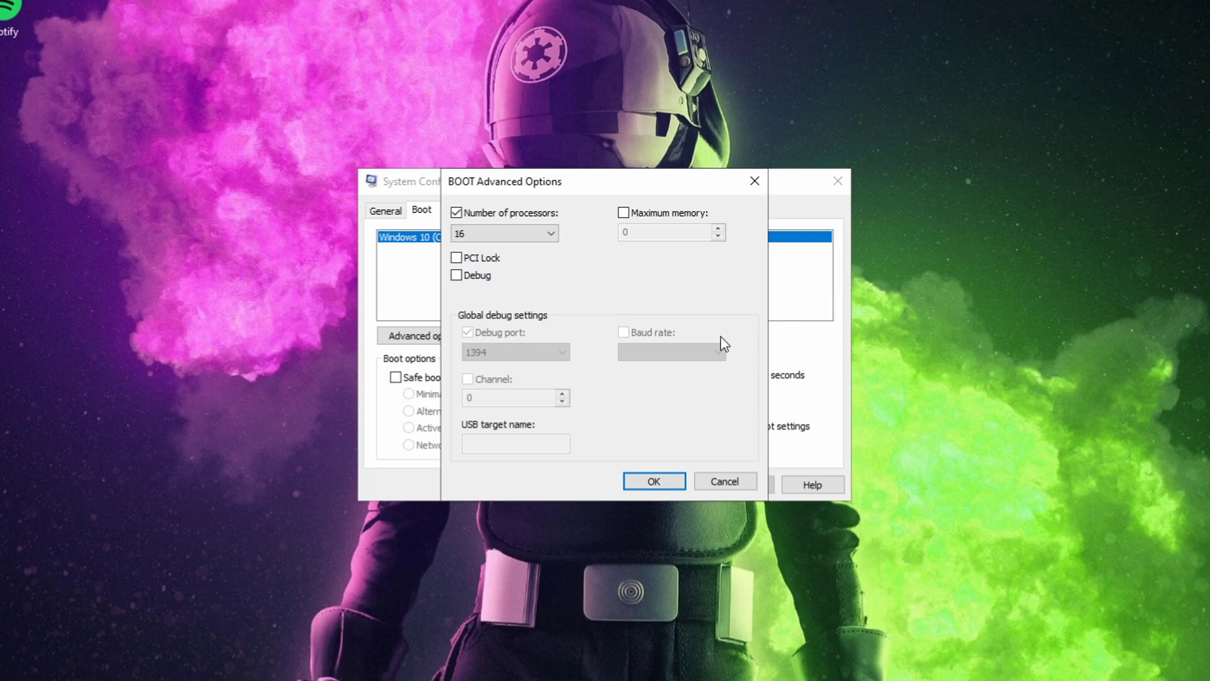
left_click(504, 233)
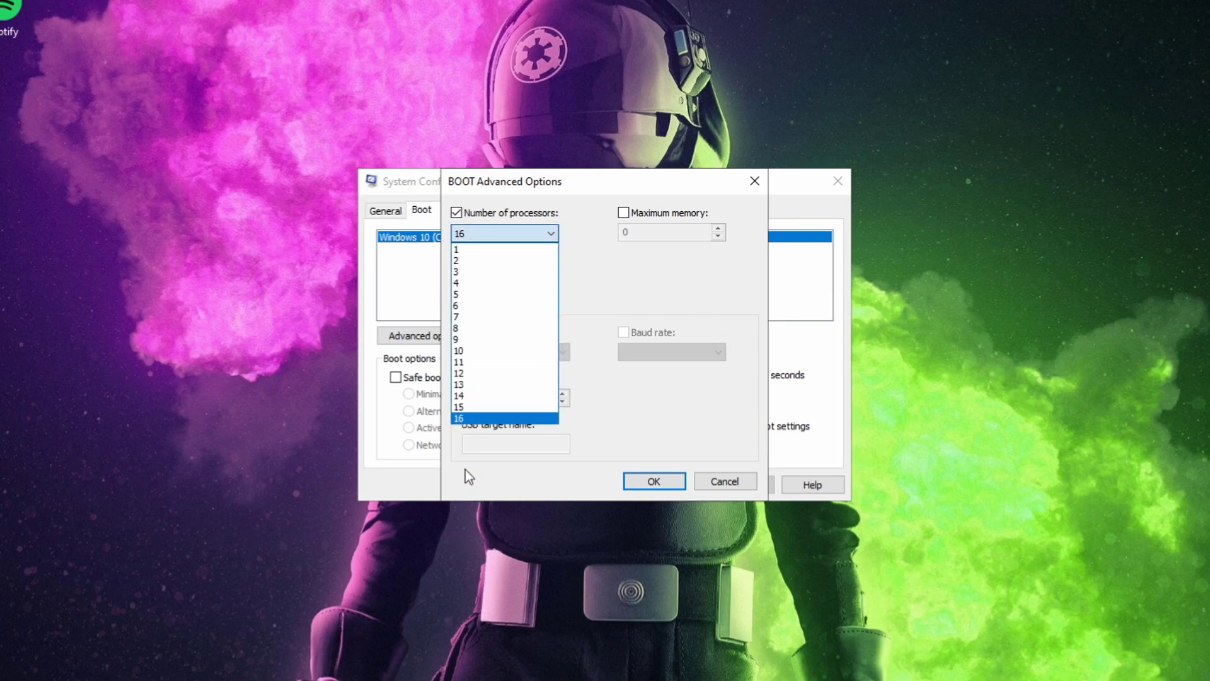
left_click(467, 419)
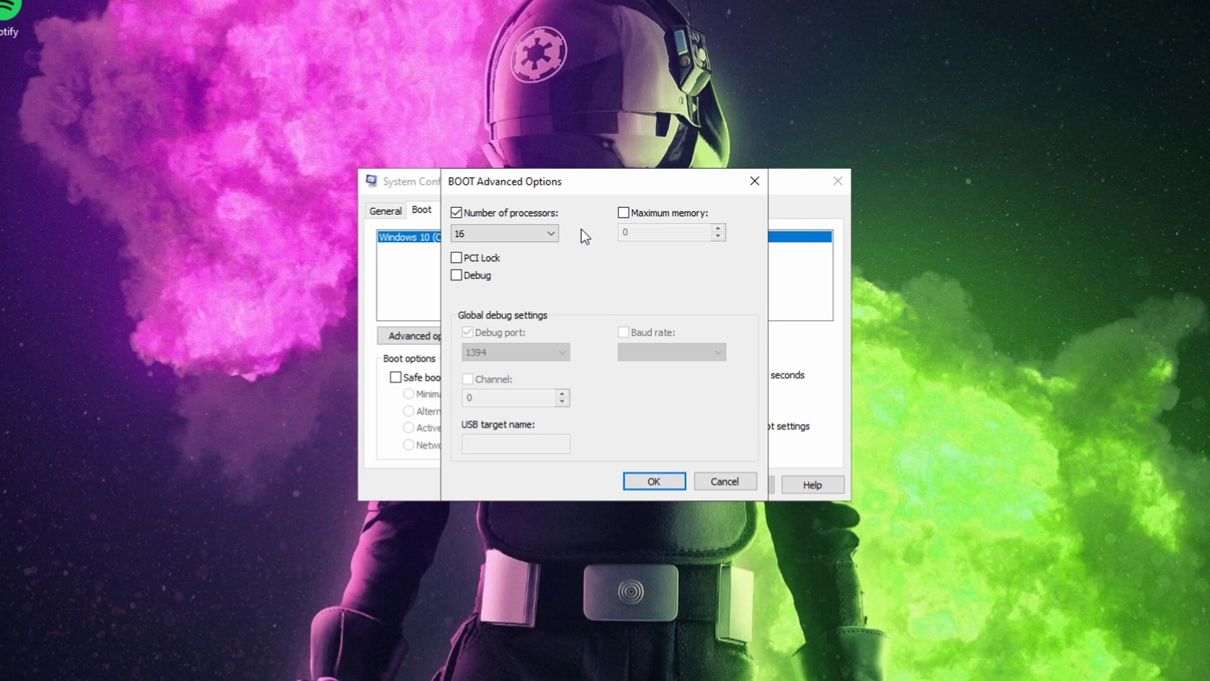
left_click(653, 481)
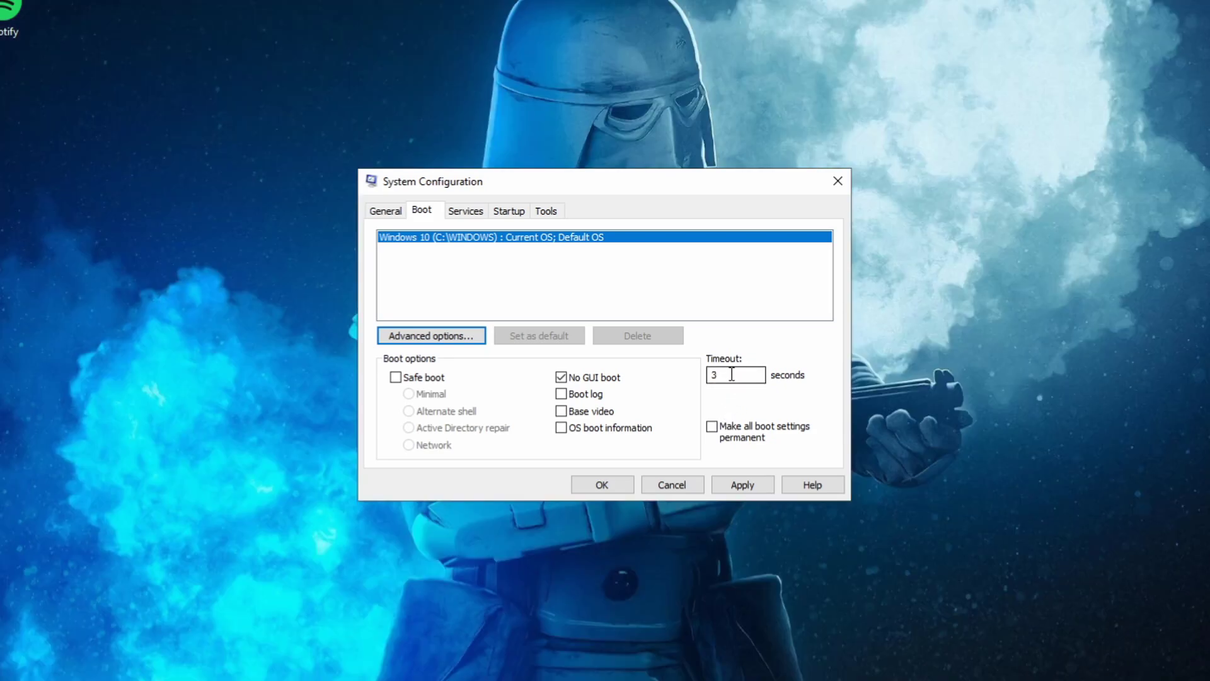
Apply the boot settings with No GUI boot and a 3-second timeout, then close System Configuration.
left_click_drag(734, 374, 710, 377)
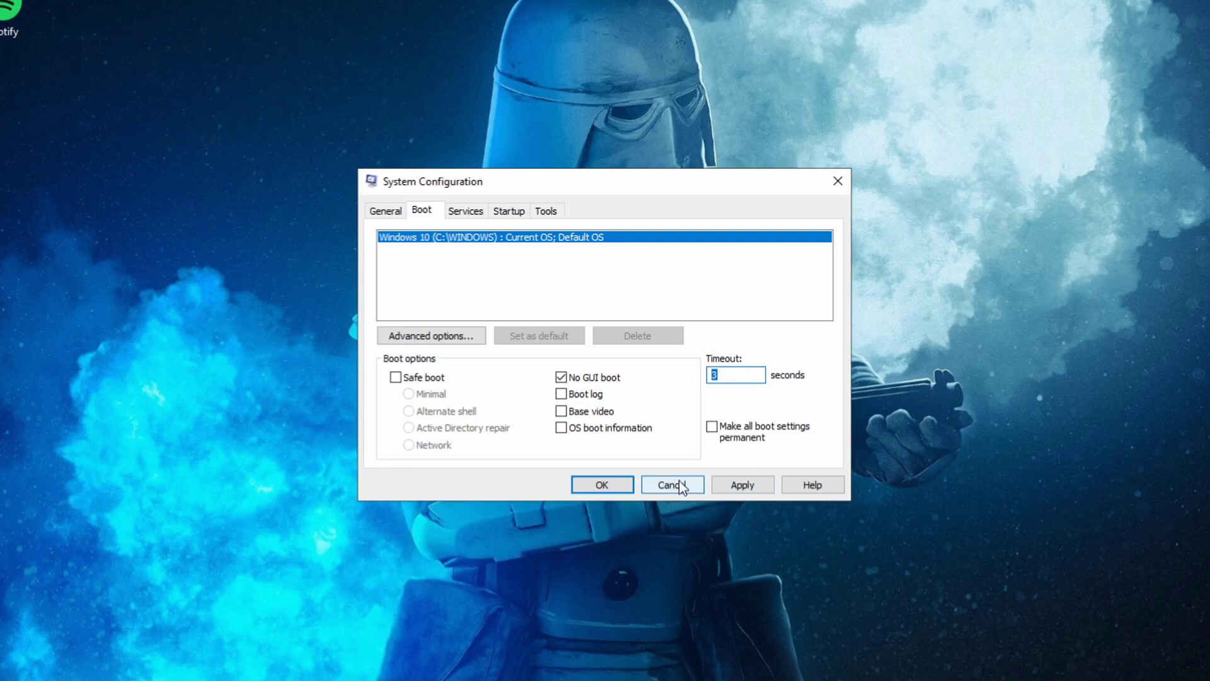
left_click(731, 486)
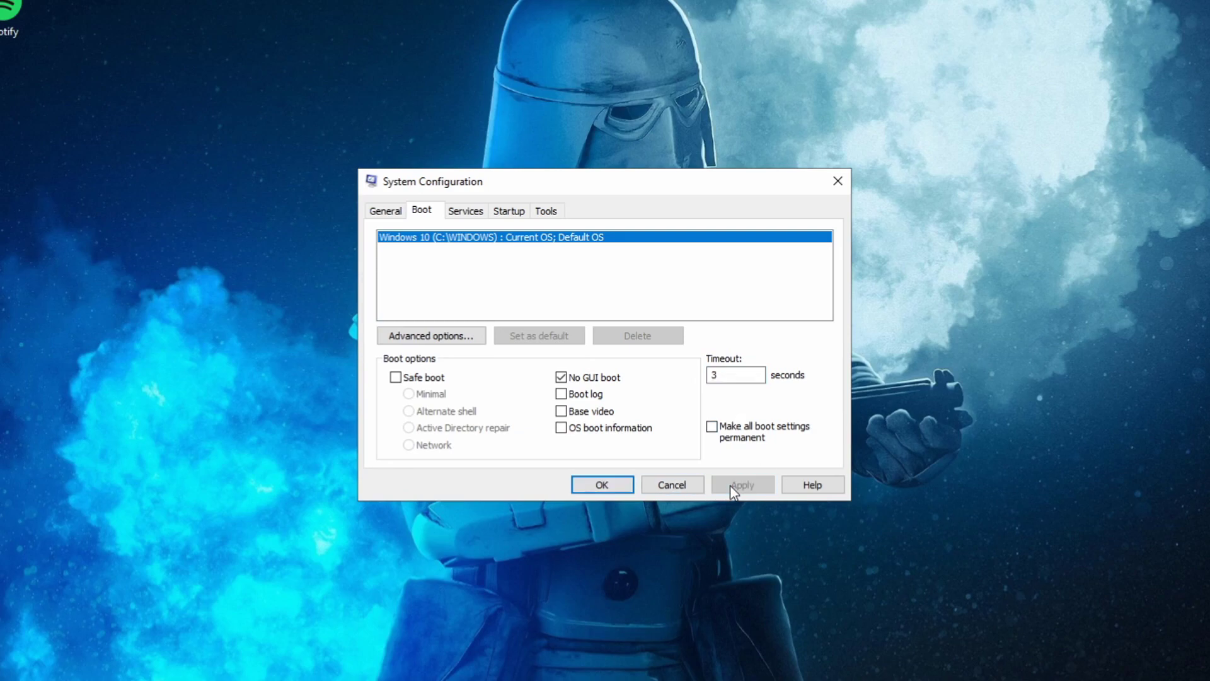
left_click(602, 484)
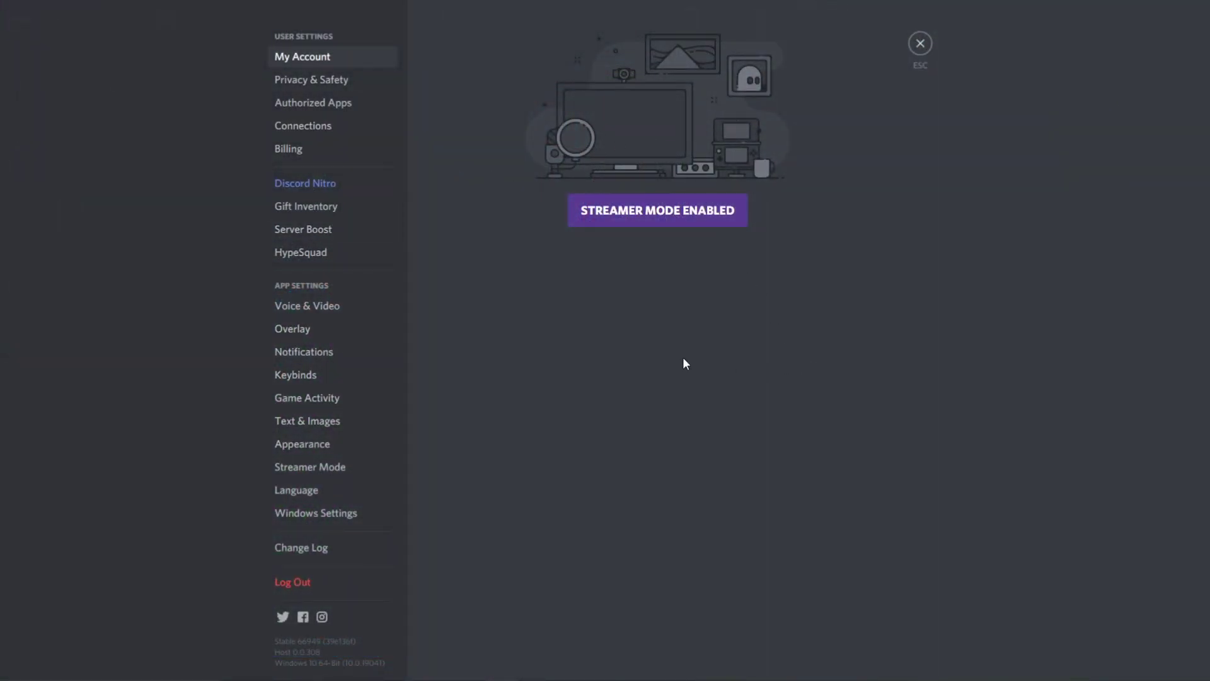
Check Discord's Appearance settings to confirm Hardware Acceleration is off.
left_click(310, 445)
scroll(689, 434, "down", 5)
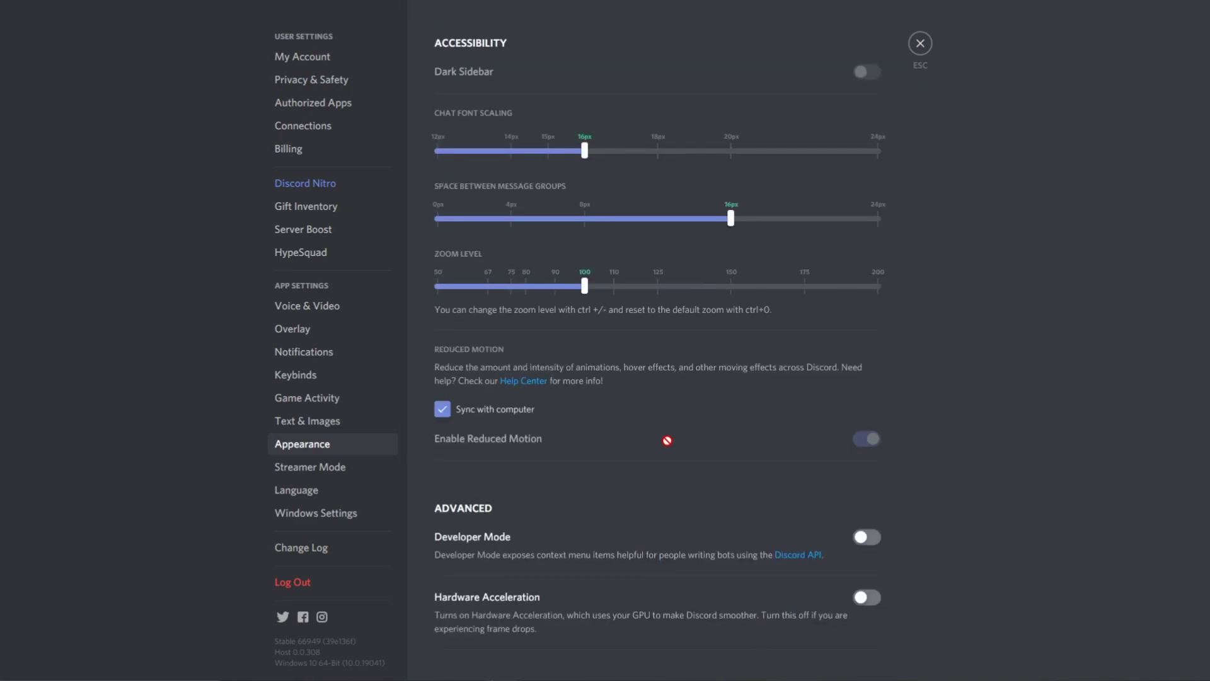